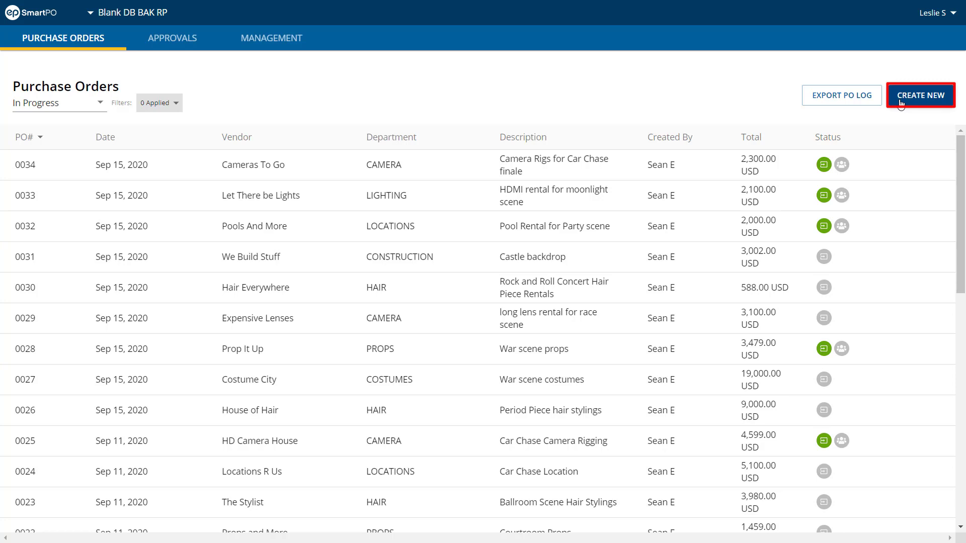
# Create a new purchase order with the description CARS FOR CRASH SCENE and the department PROPS
pyautogui.click(900, 102)
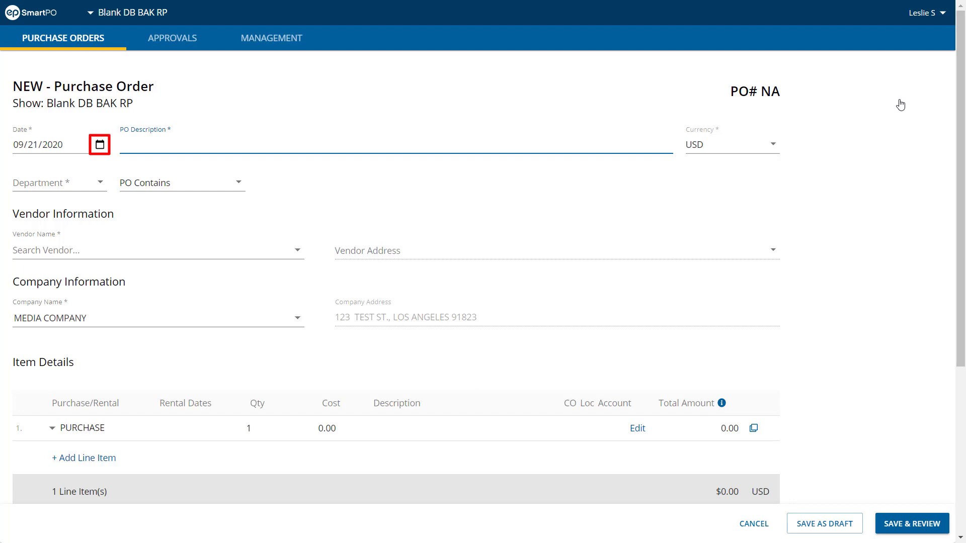
pyautogui.write('CA')
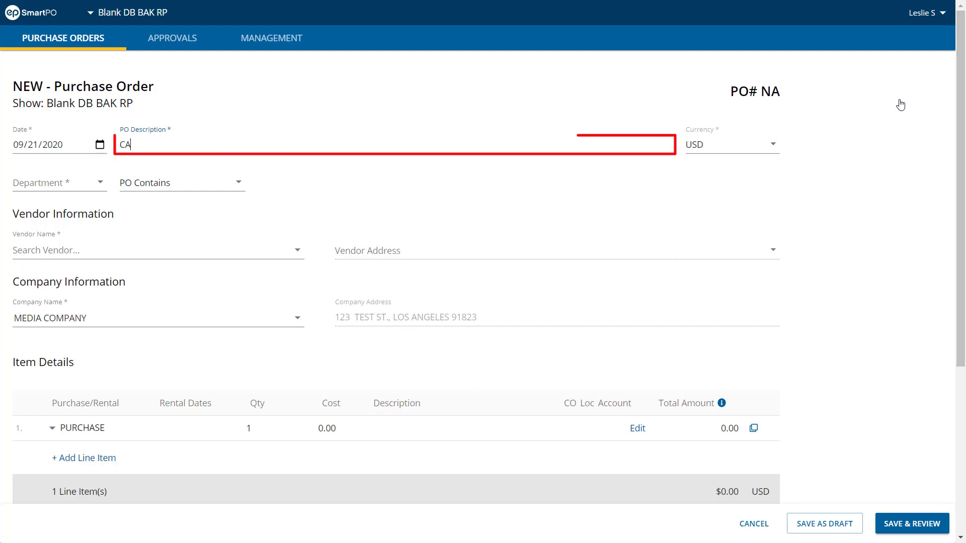
pyautogui.write('RS FOR CRASH ')
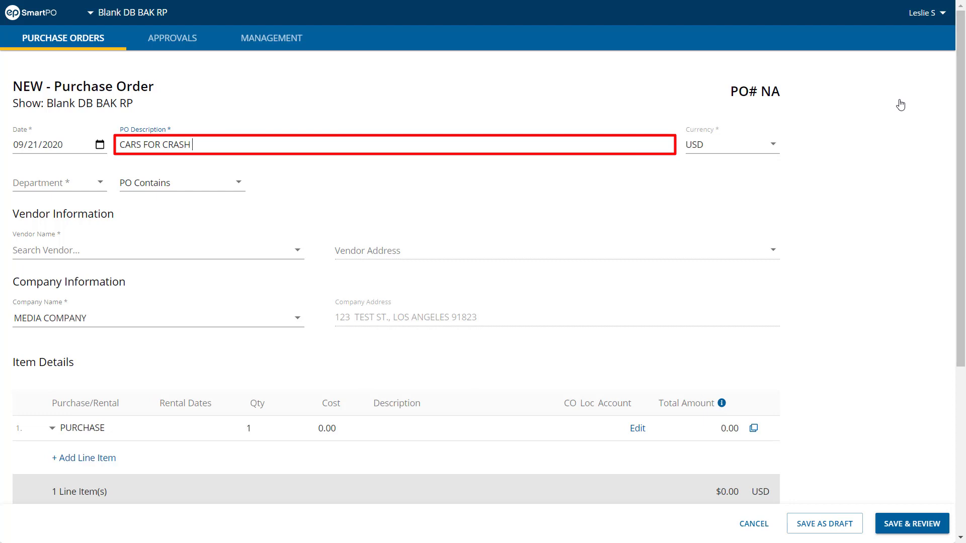
pyautogui.write('SCENE')
pyautogui.click(900, 104)
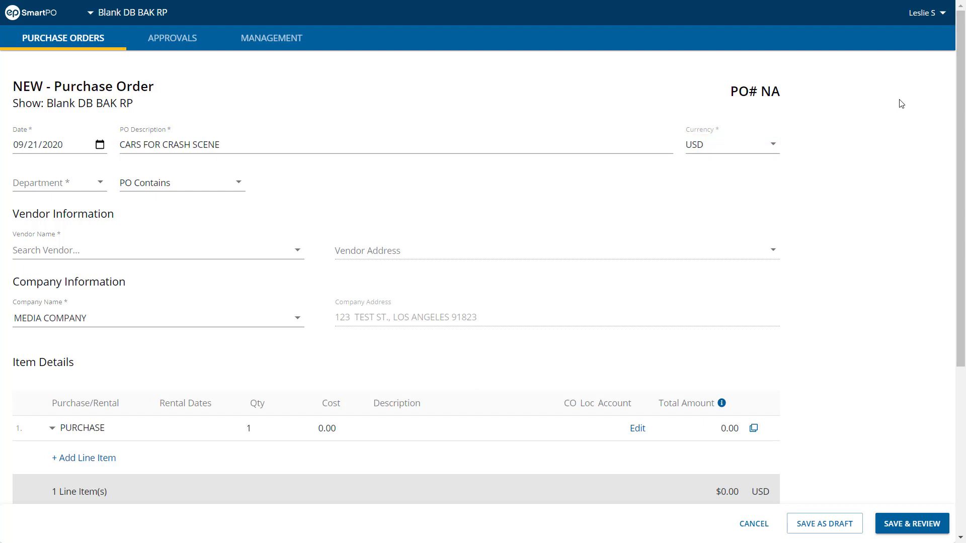
pyautogui.click(102, 184)
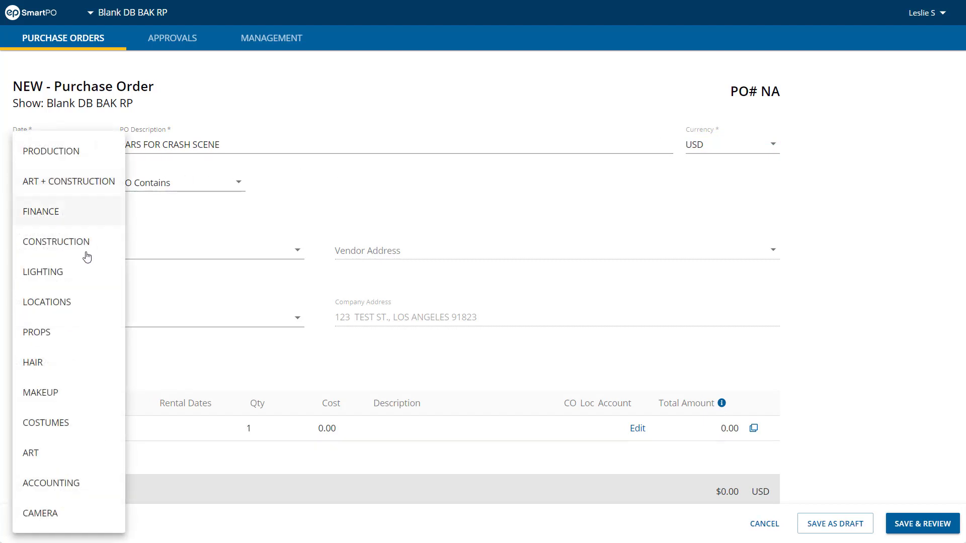
pyautogui.click(101, 337)
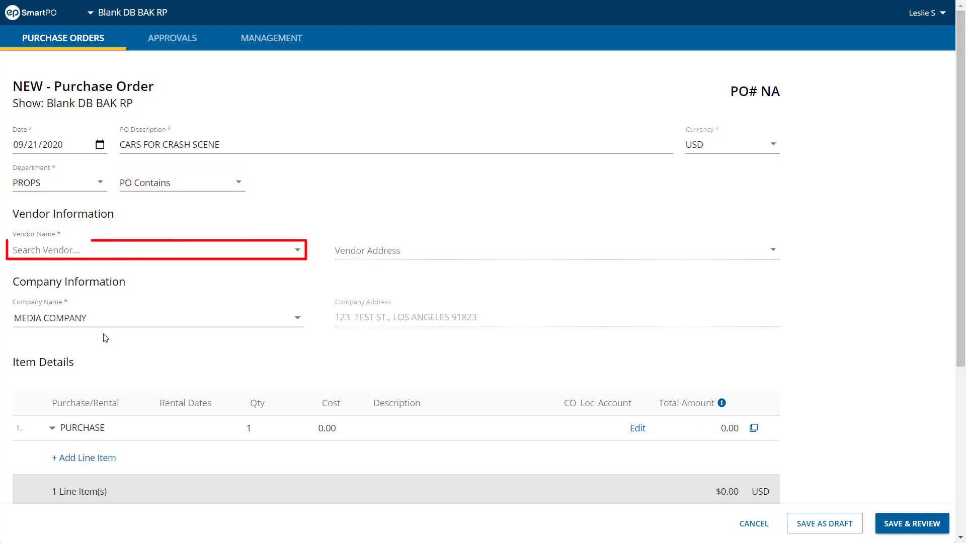
# Search the vendors for CRASH and open the form for creating a temporary vendor
pyautogui.click(296, 247)
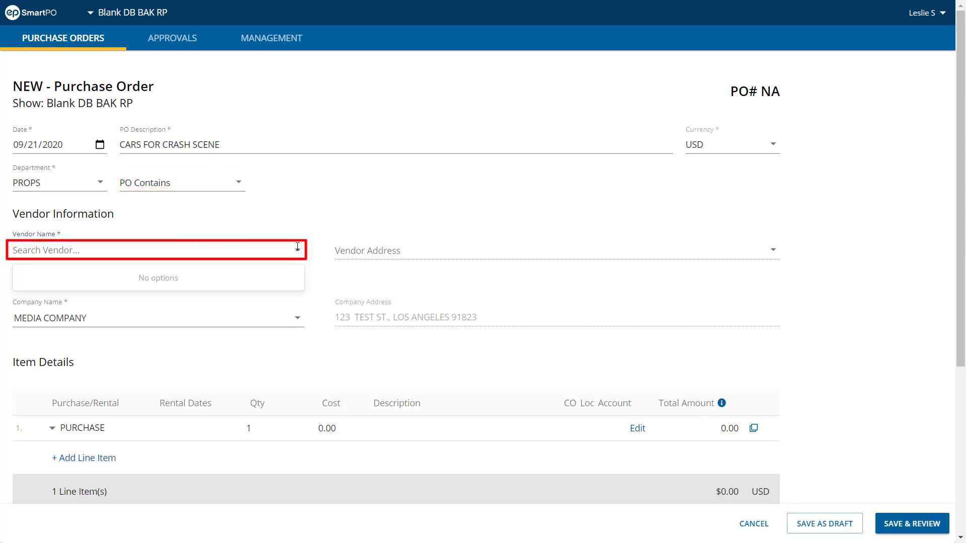
pyautogui.write('CRASH')
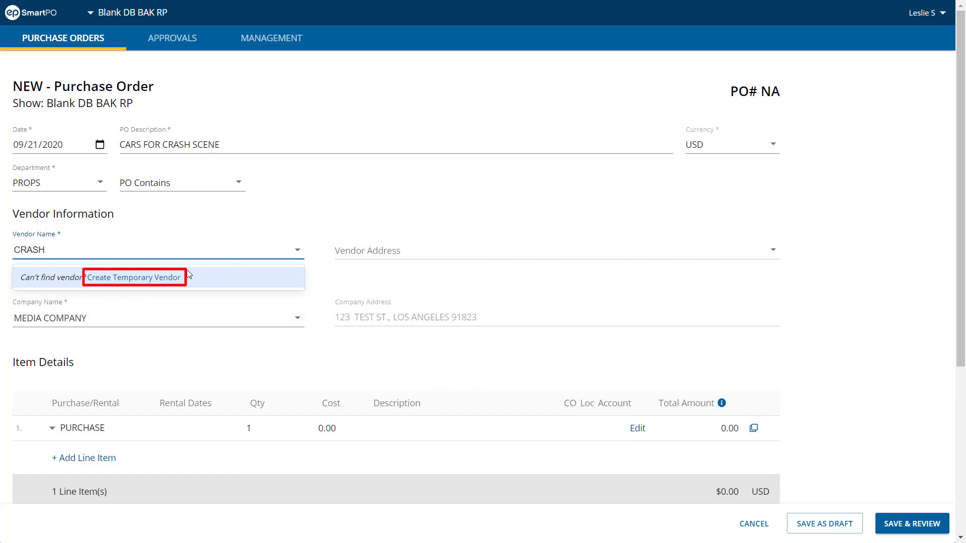
pyautogui.click(171, 278)
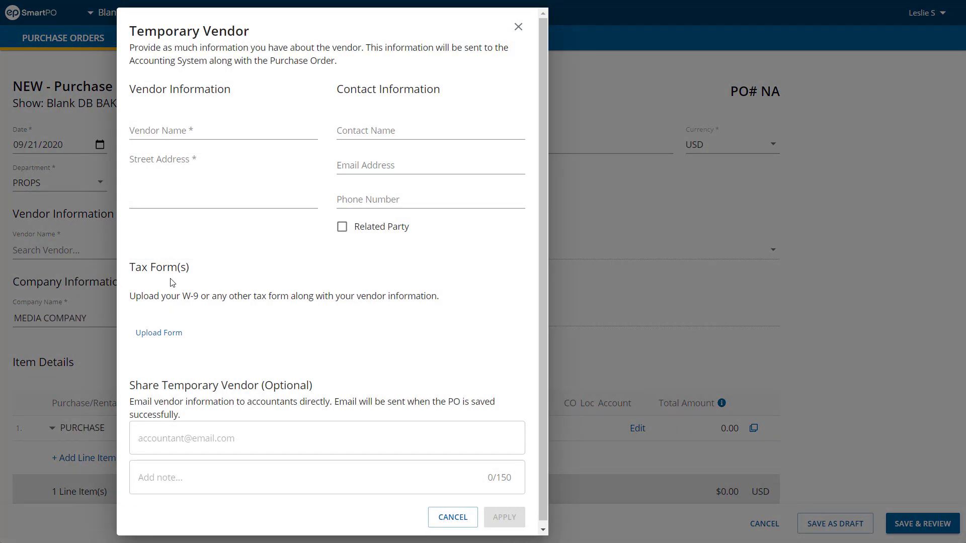
# Name the temporary vendor CRASH TEST DUMMIES, fill in its street address, and apply it to the purchase order
pyautogui.click(215, 132)
pyautogui.write('CRAS')
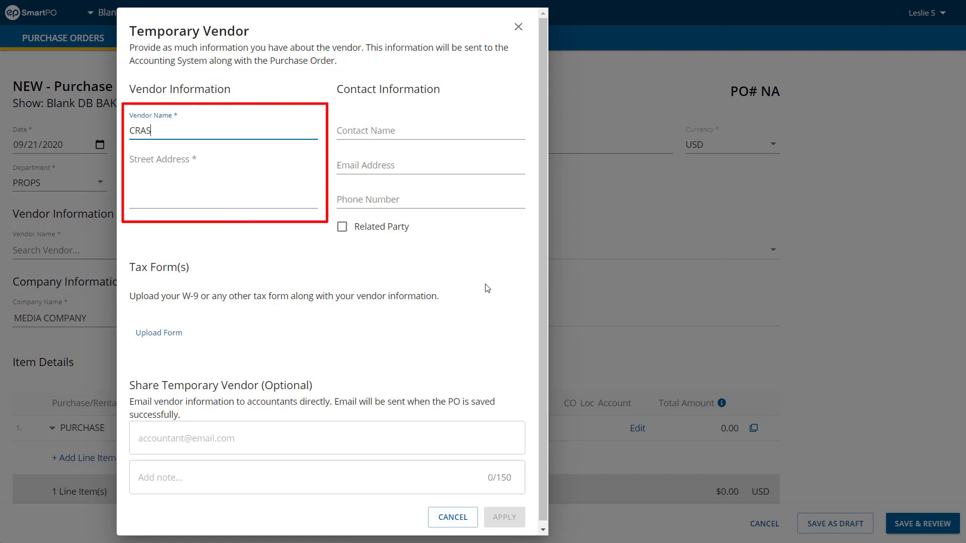
pyautogui.write('H TEST DUMMIES')
pyautogui.press('Tab')
pyautogui.write('789 EARL RD')
pyautogui.press('Return')
pyautogui.write('BURBANK CA 9')
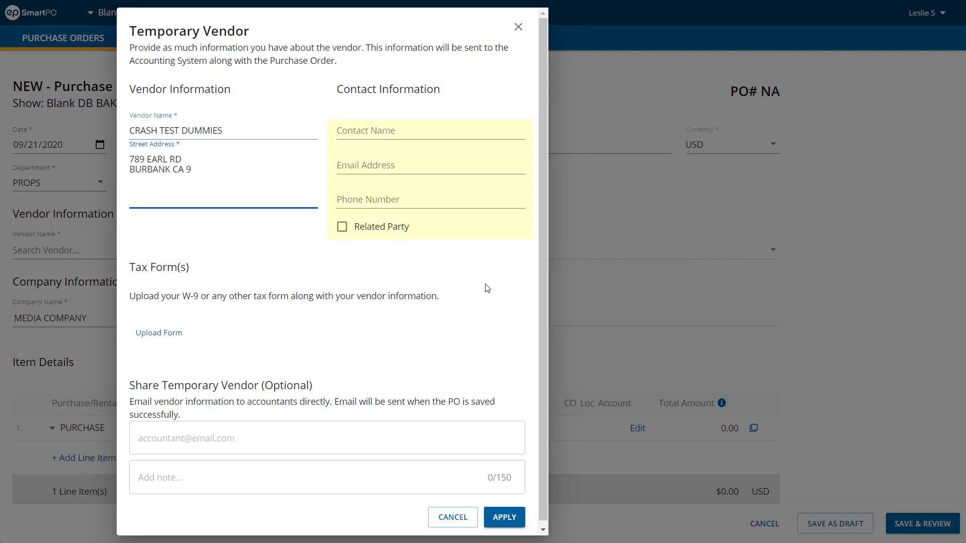
pyautogui.write('1504')
pyautogui.click(504, 517)
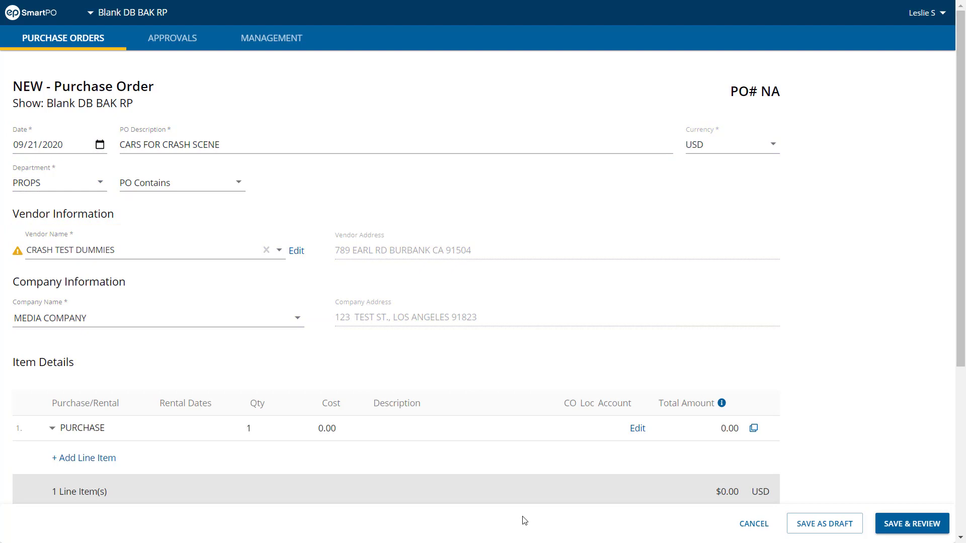
# Change the first line item to a daily rental running from 01/01/2020 to 01/15/2020
pyautogui.scroll(-4, 523, 521)
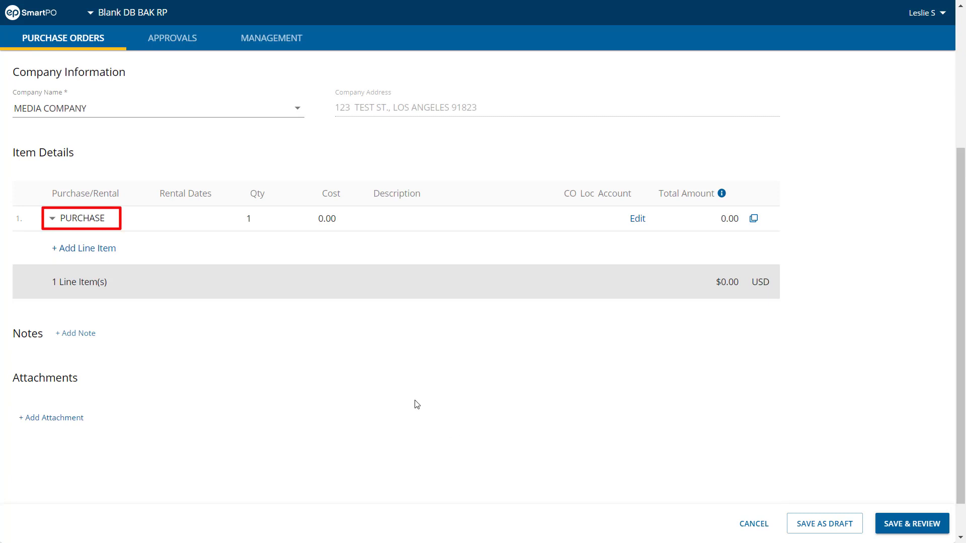
pyautogui.click(108, 223)
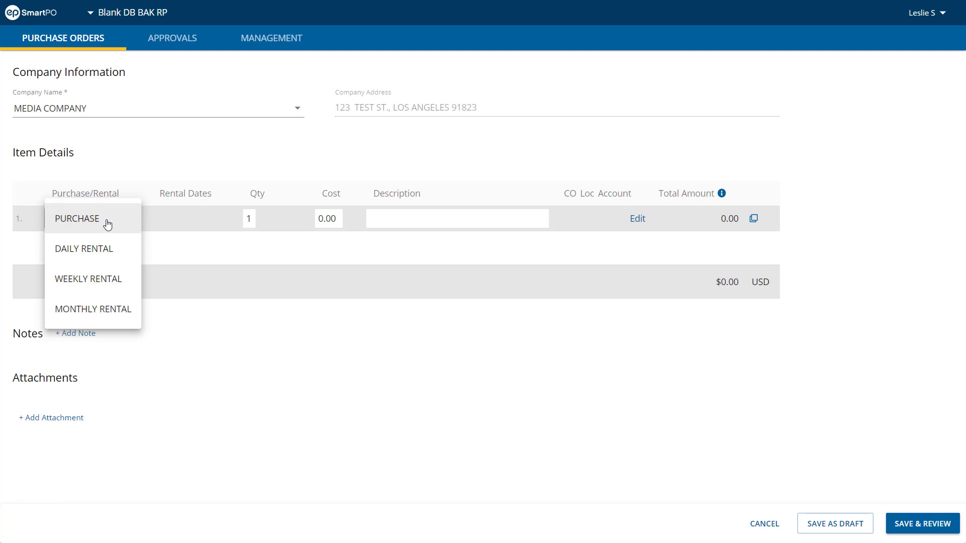
pyautogui.click(127, 256)
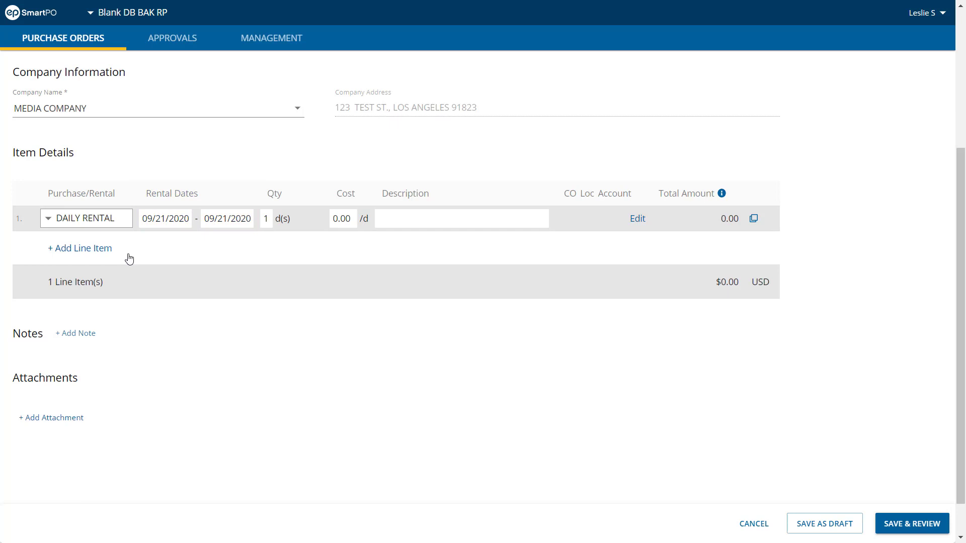
pyautogui.click(143, 218)
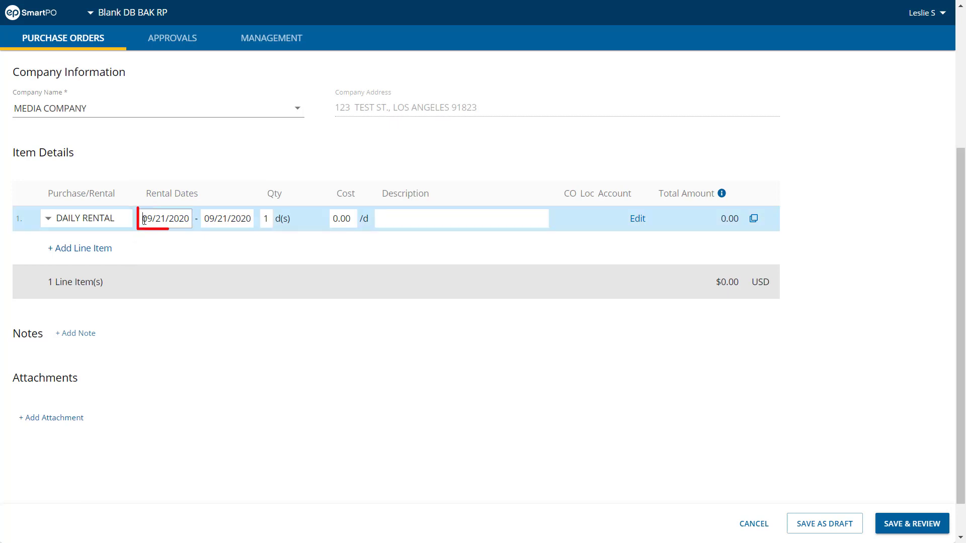
pyautogui.write('01/01/2020')
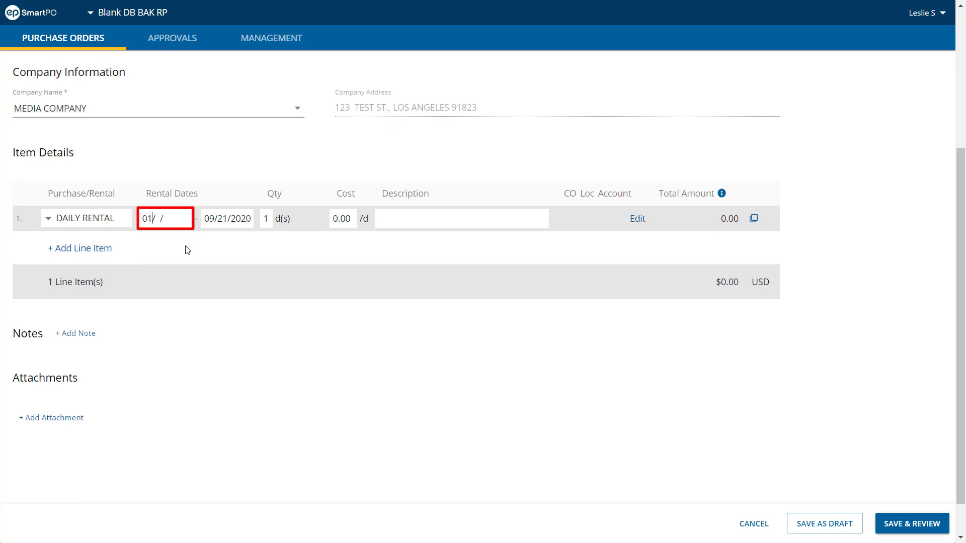
pyautogui.press('Tab')
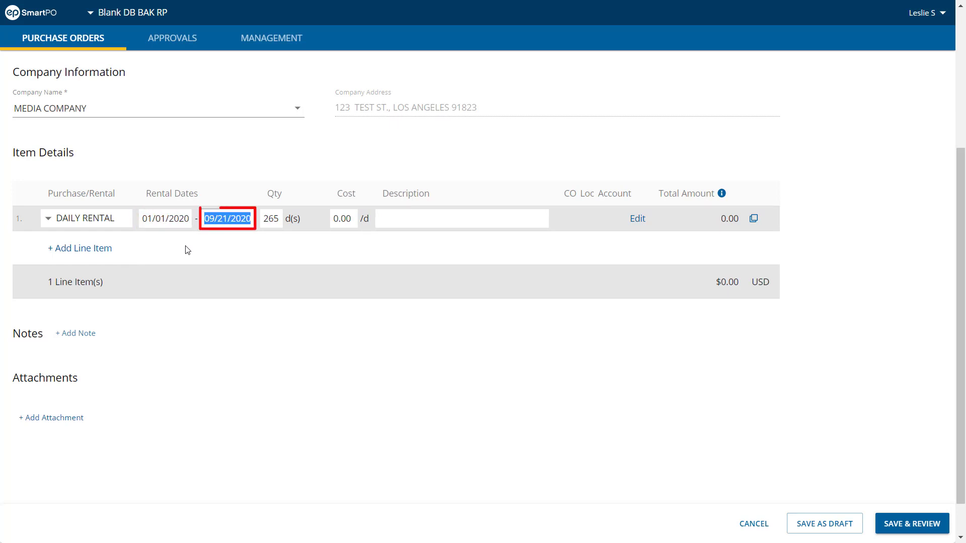
pyautogui.write('01/15/2020')
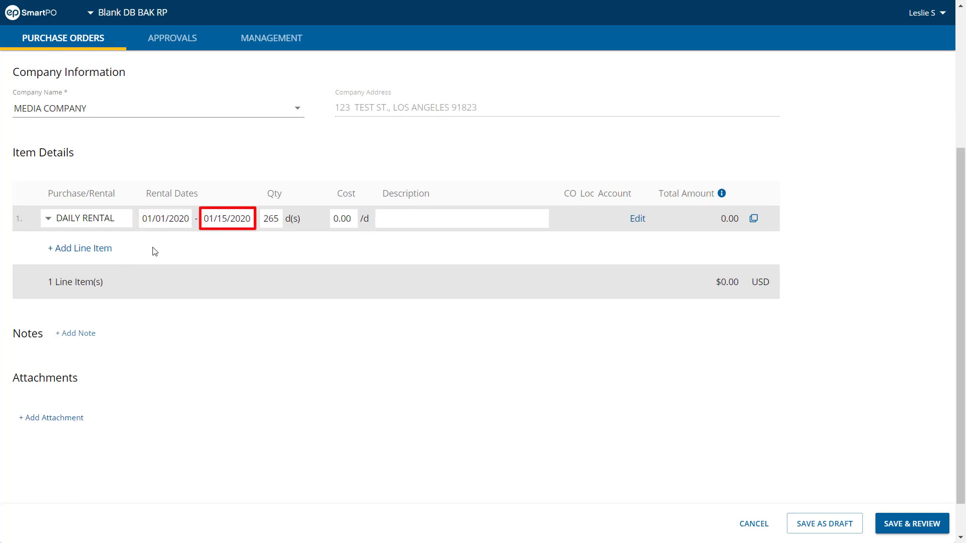
pyautogui.click(127, 254)
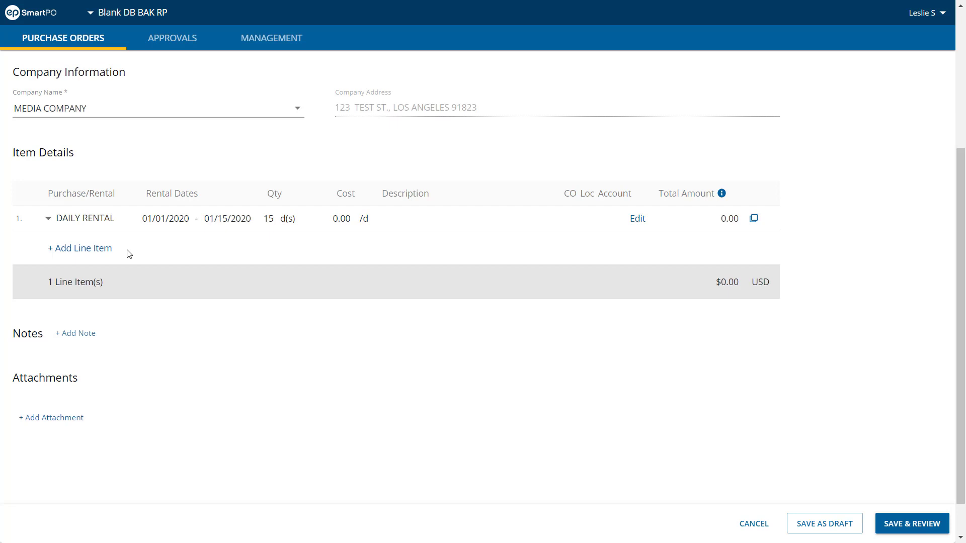
# Set the first line item to PURCHASE with a cost of 3,800.00 and the description CARS FOR CRASH SCENE
pyautogui.click(123, 222)
pyautogui.click(120, 216)
pyautogui.click(118, 190)
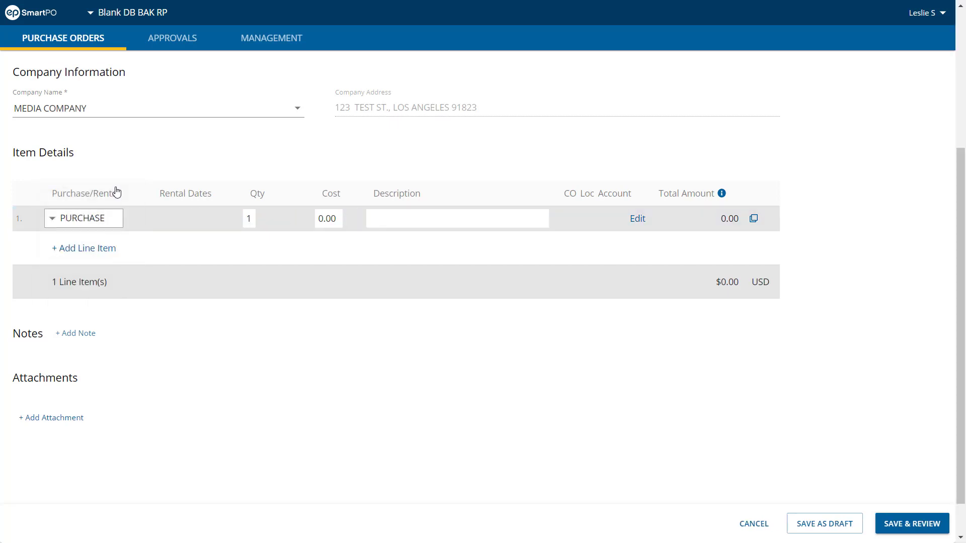
pyautogui.click(317, 221)
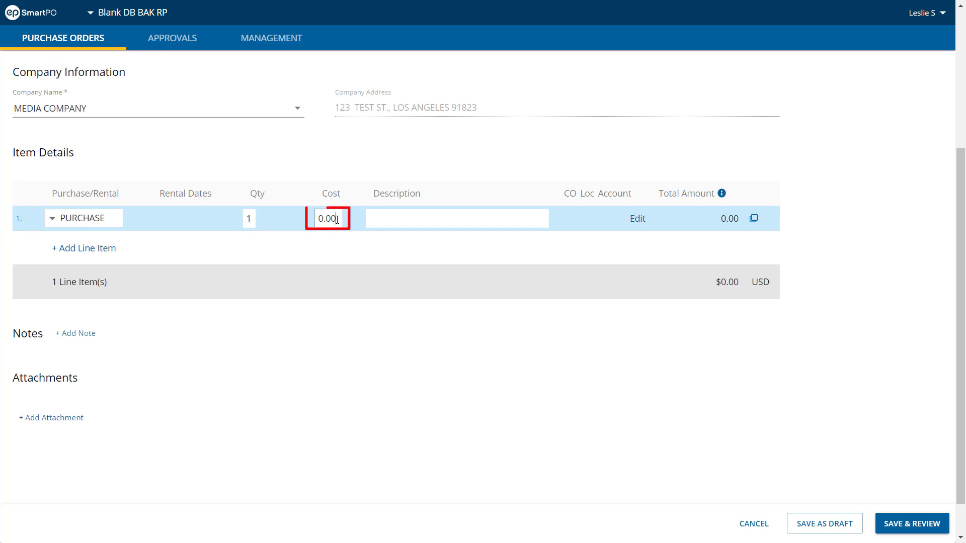
pyautogui.write('3800')
pyautogui.press('Tab')
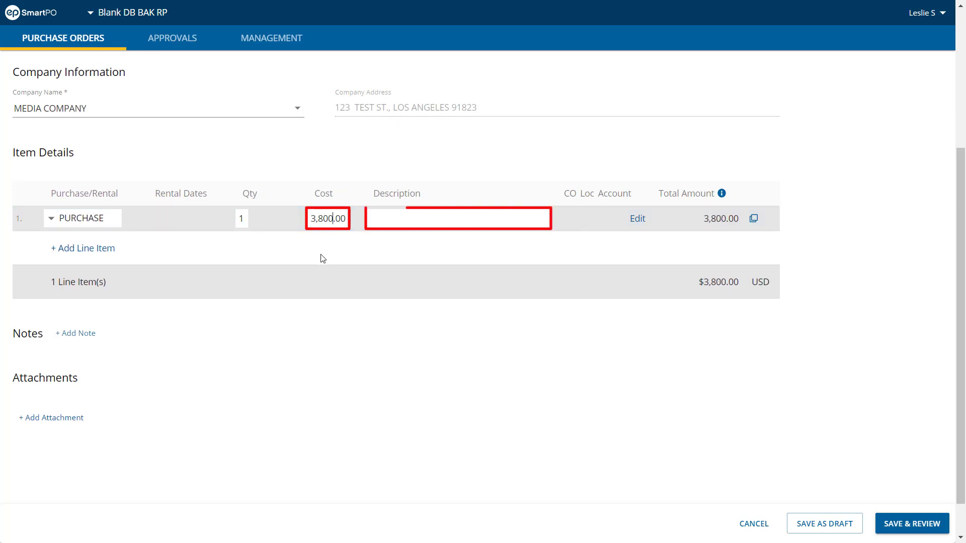
pyautogui.write('CARS FOR CRASH SCENE')
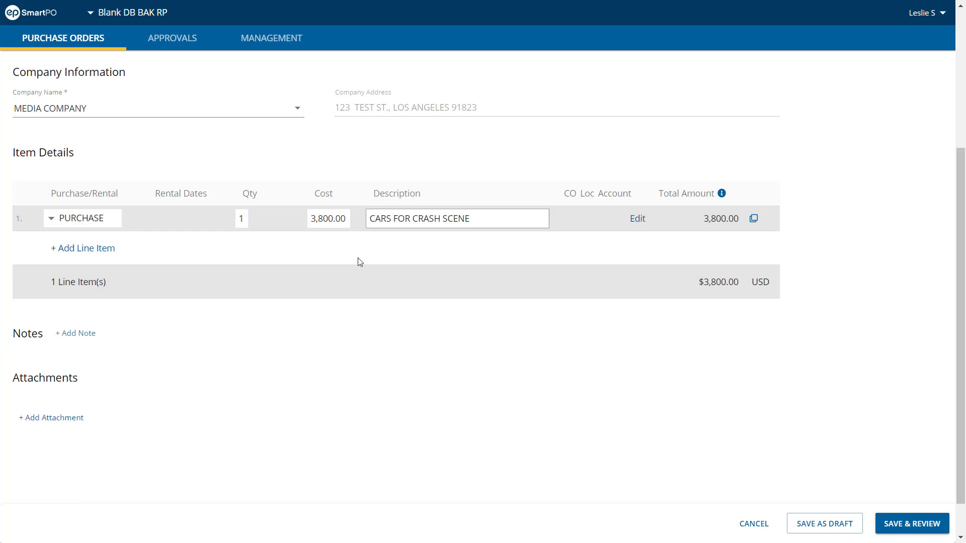
# View the account coding fields of the CARS FOR CRASH SCENE line item and cancel without entering any codes
pyautogui.click(637, 219)
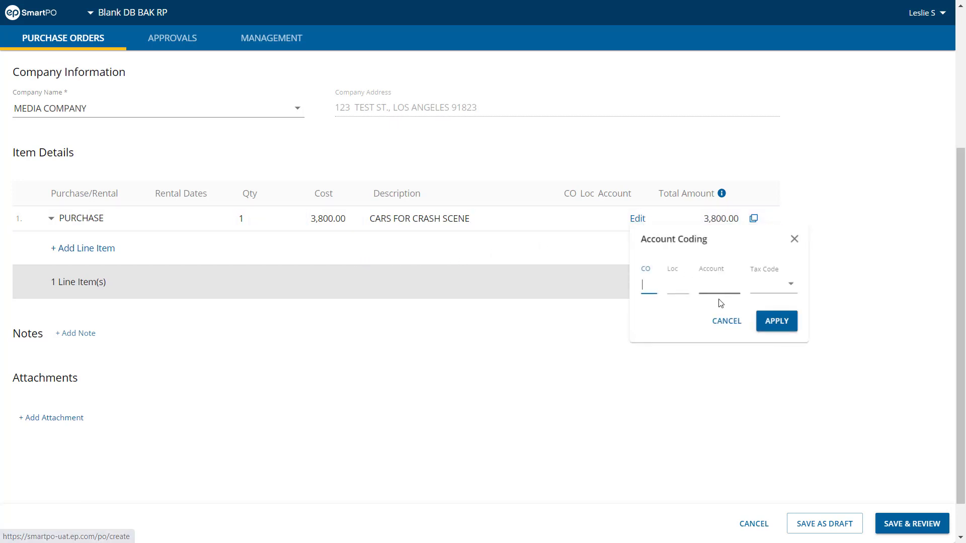
pyautogui.click(735, 322)
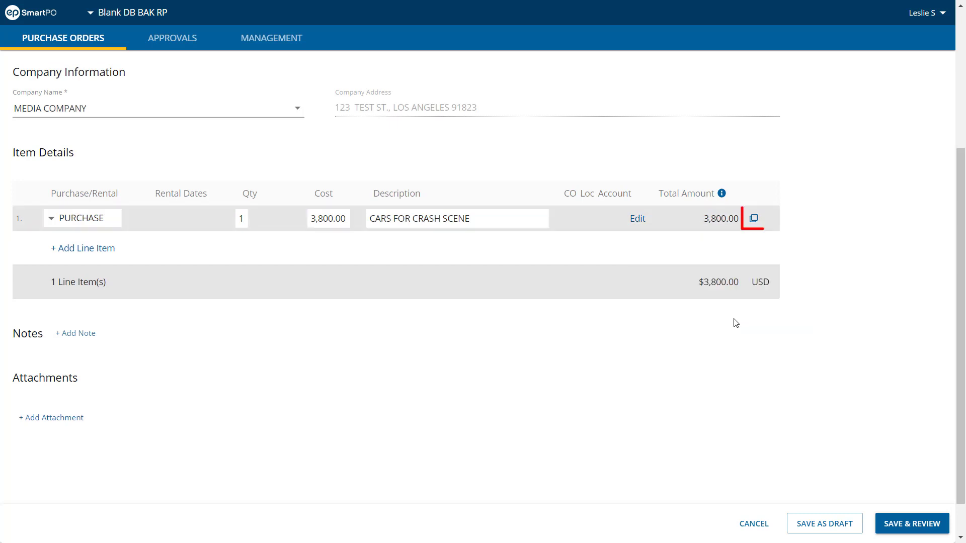
# Duplicate the CARS FOR CRASH SCENE line item and add a blank one, and delete both extra lines
pyautogui.click(753, 221)
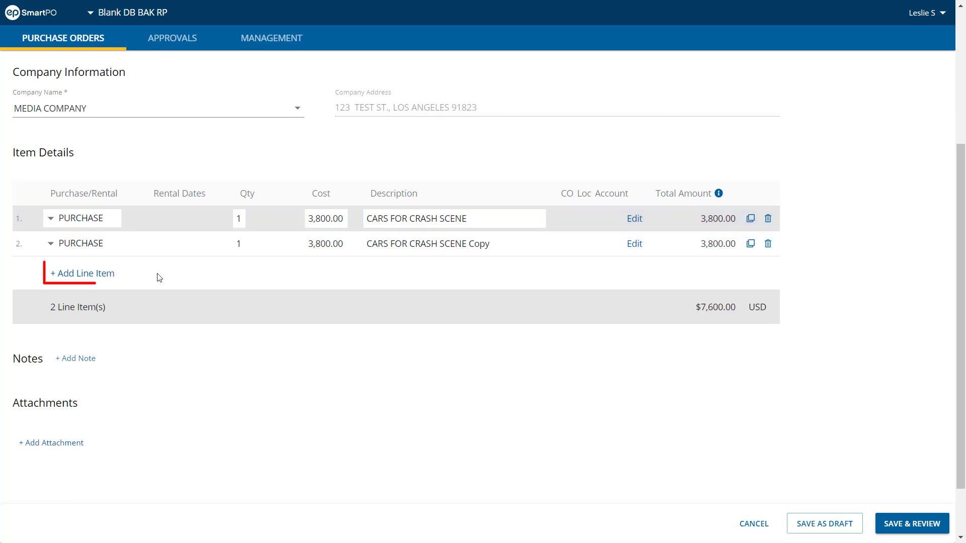
pyautogui.click(109, 274)
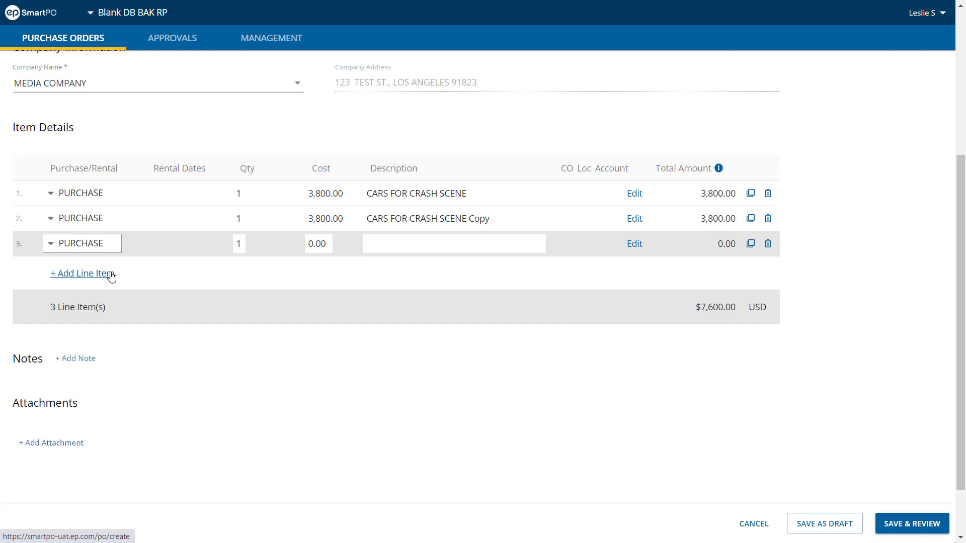
pyautogui.click(768, 245)
pyautogui.click(768, 220)
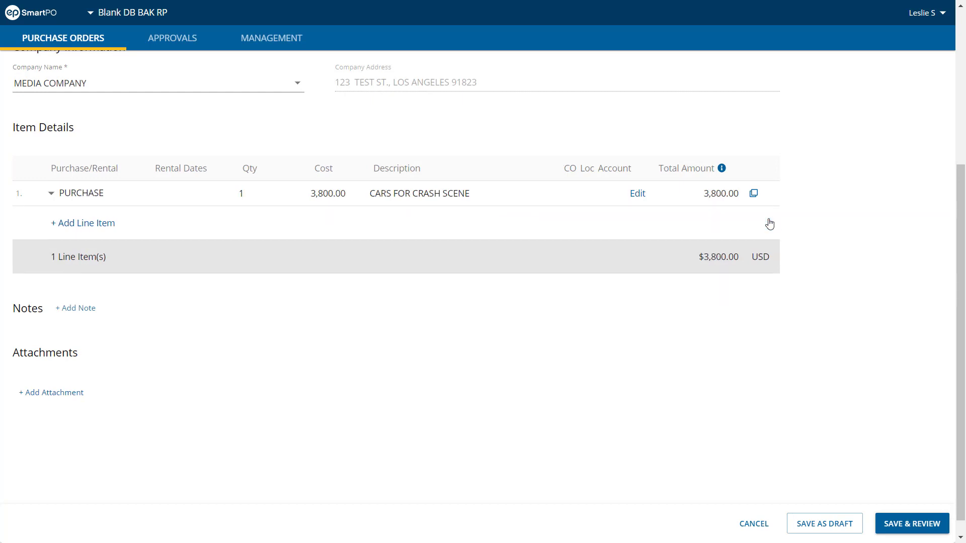
# Add the note "RED AND BLUE CARS." to the purchase order
pyautogui.click(93, 312)
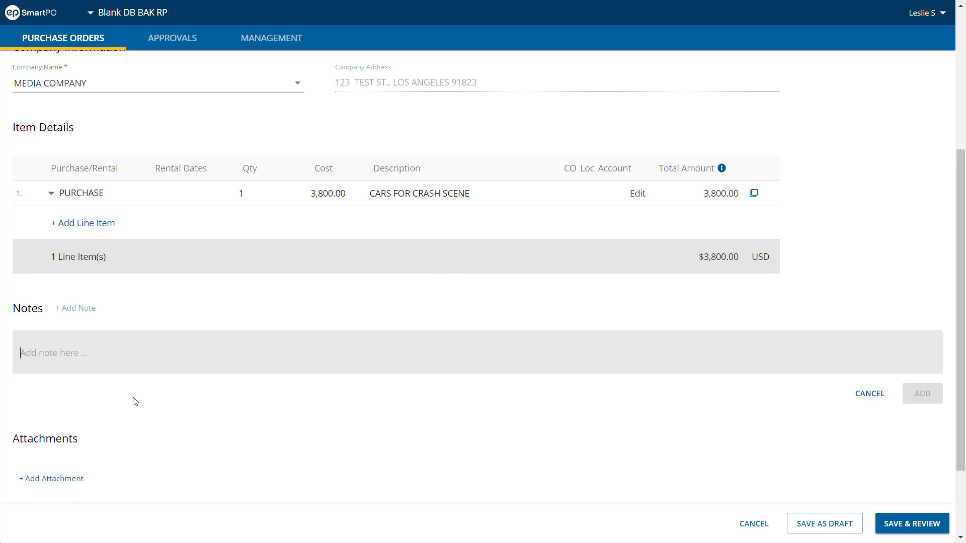
pyautogui.write('RED AND')
pyautogui.write('BLUE CARS.')
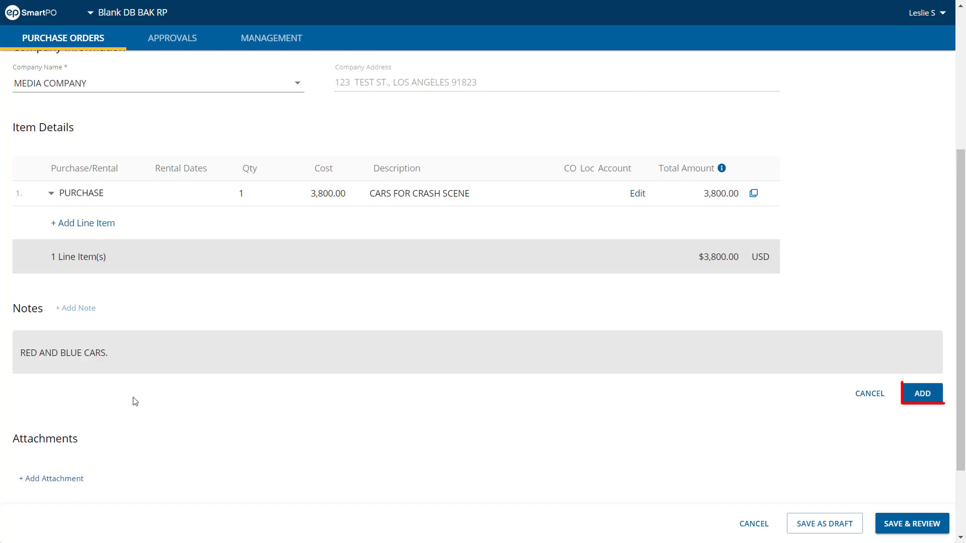
pyautogui.click(921, 395)
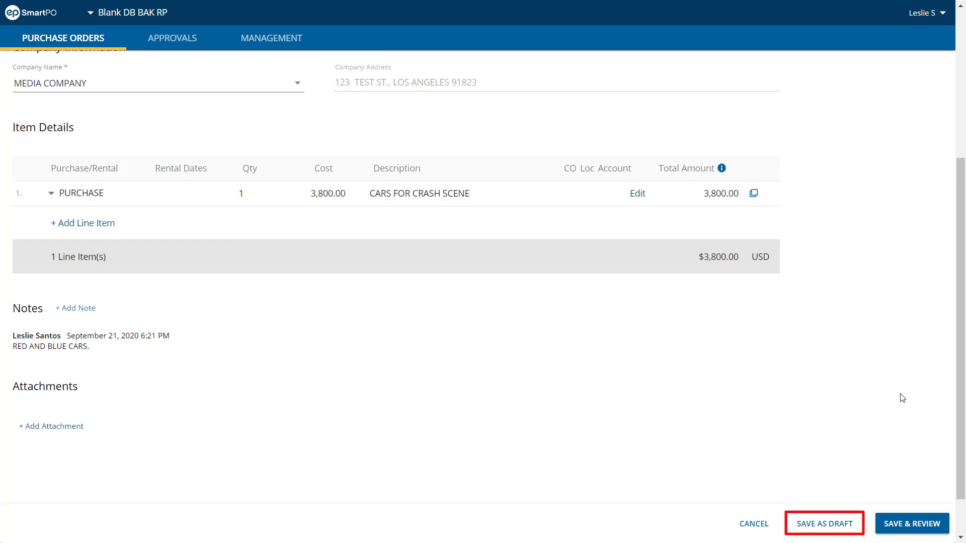
# Save the purchase order for review and submit it for approval
pyautogui.click(912, 526)
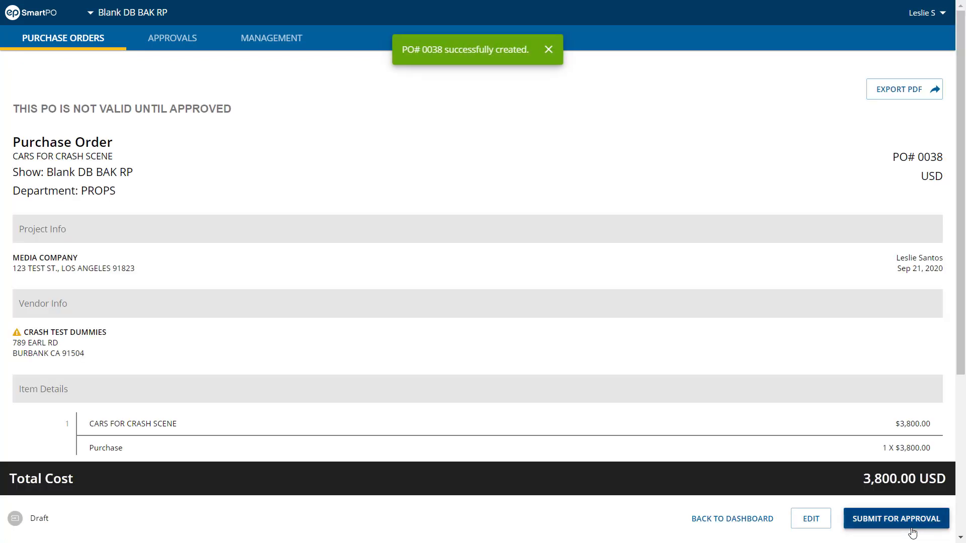
pyautogui.moveTo(962, 334); pyautogui.dragTo(963, 365)
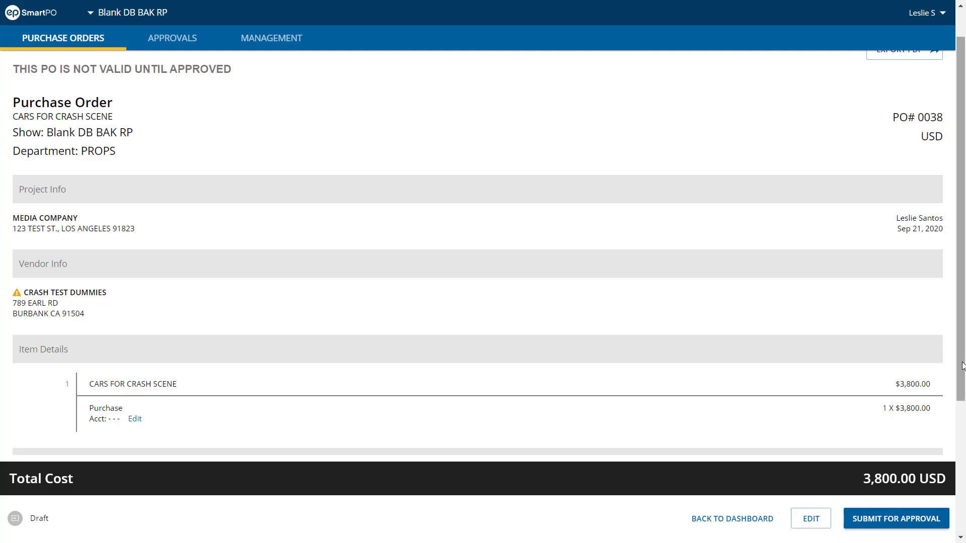
pyautogui.click(925, 528)
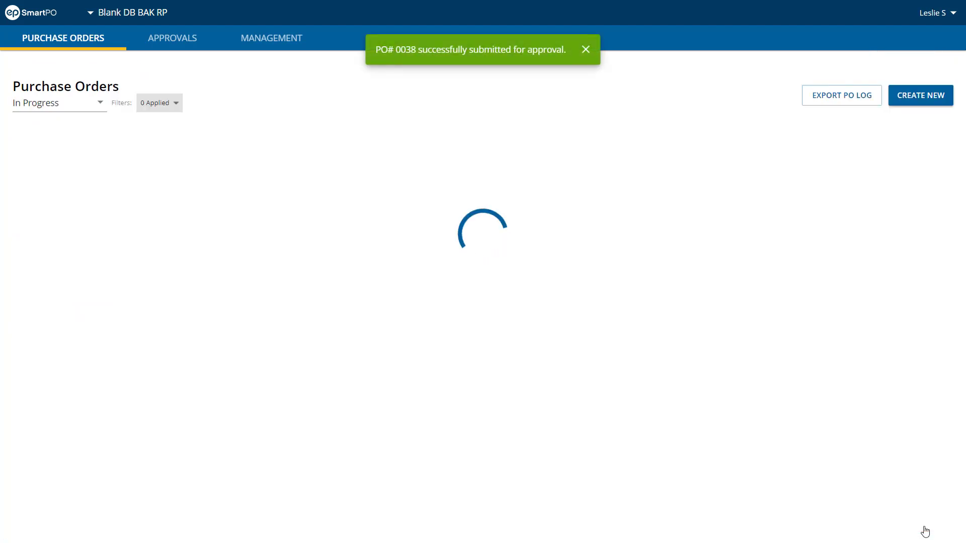